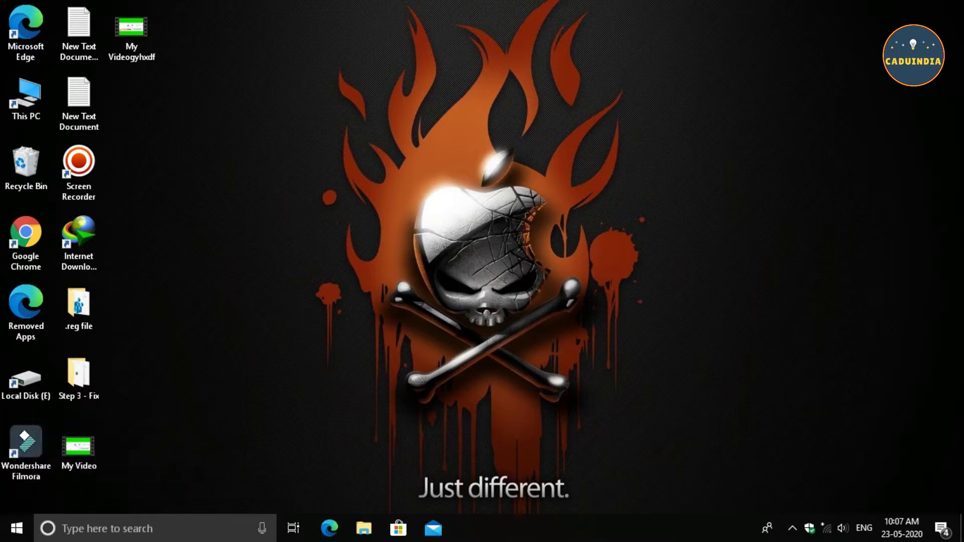
right_click(398, 162)
click(436, 204)
right_click(352, 140)
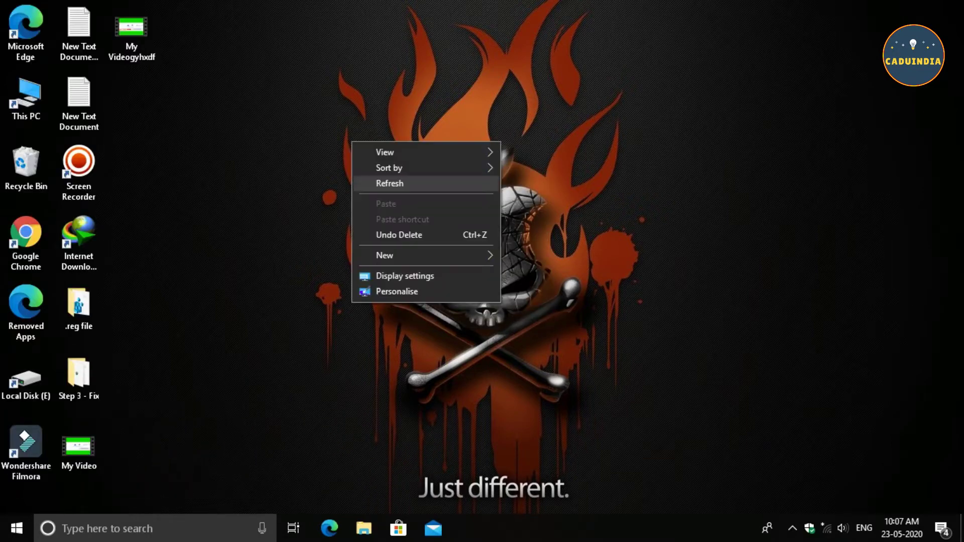
click(389, 184)
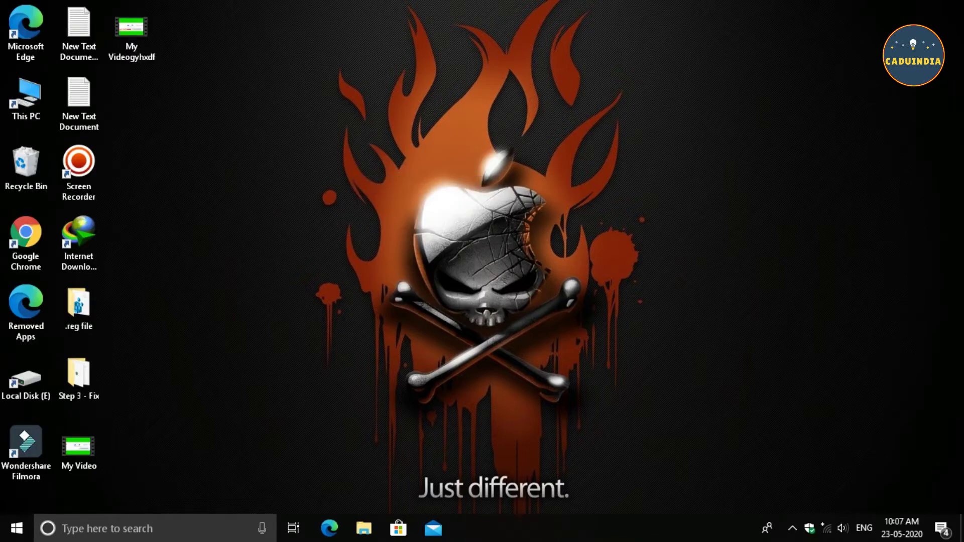
right_click(418, 106)
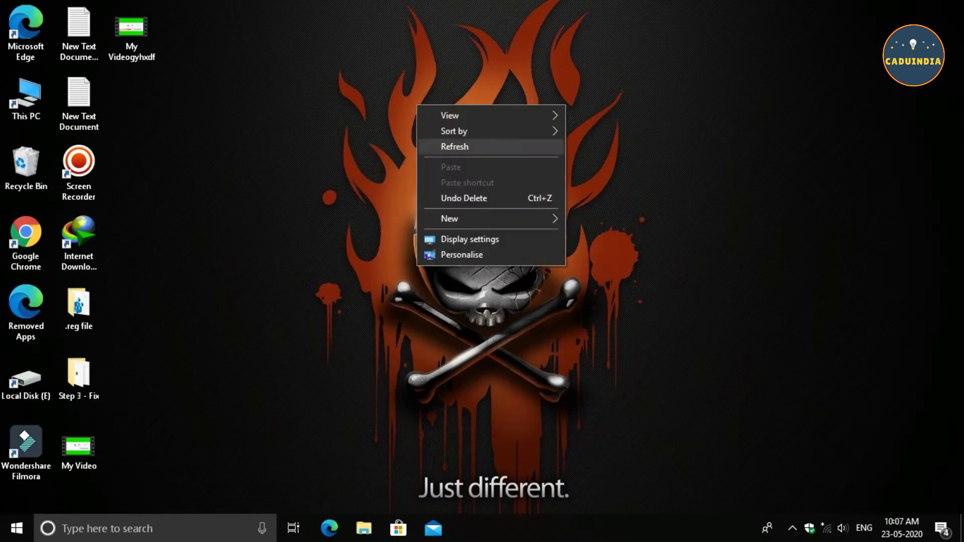
click(454, 147)
right_click(275, 31)
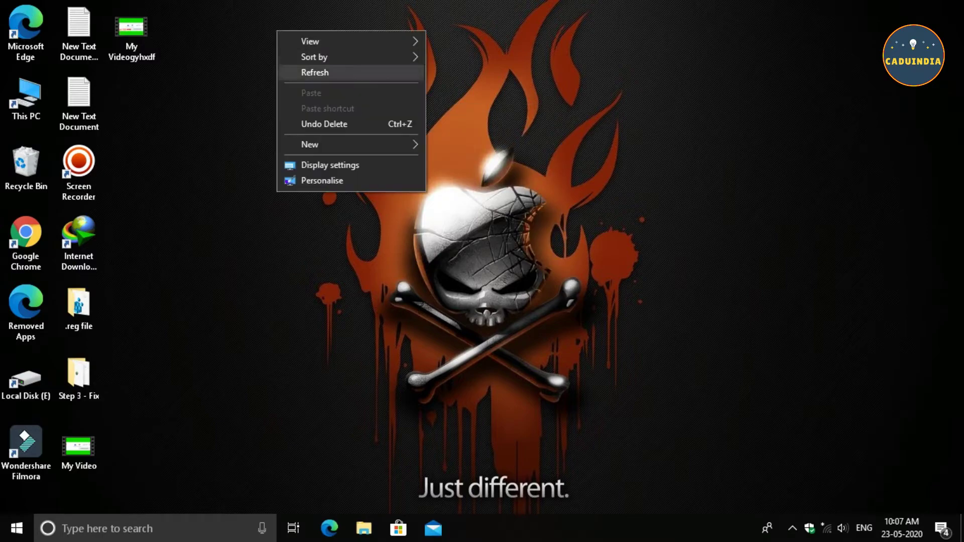
click(309, 71)
right_click(308, 67)
click(345, 108)
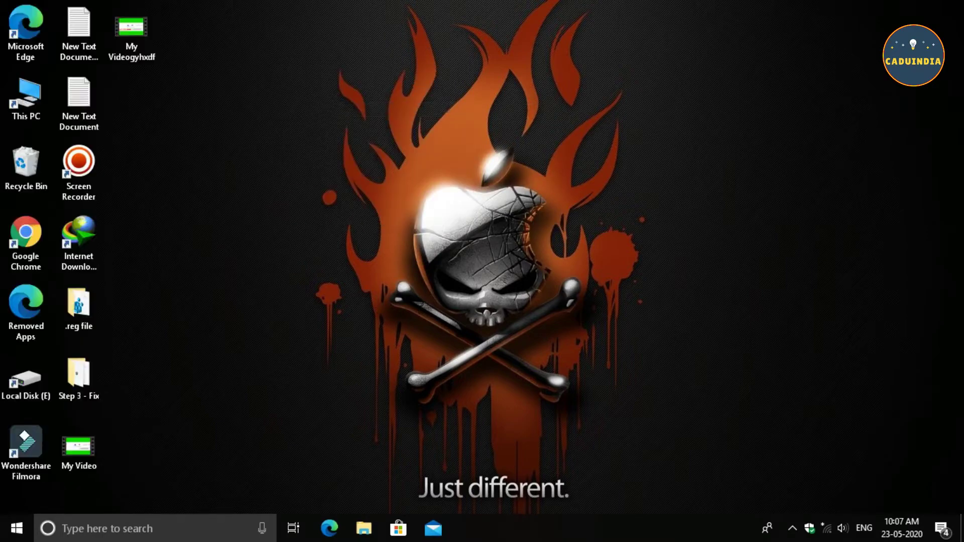
right_click(330, 97)
click(368, 139)
right_click(308, 99)
click(345, 139)
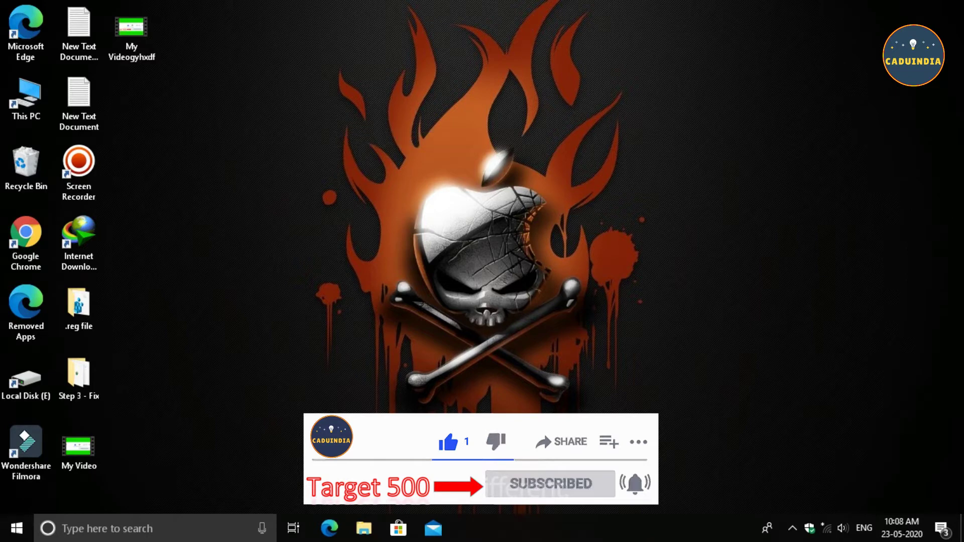
right_click(395, 97)
click(427, 140)
right_click(591, 95)
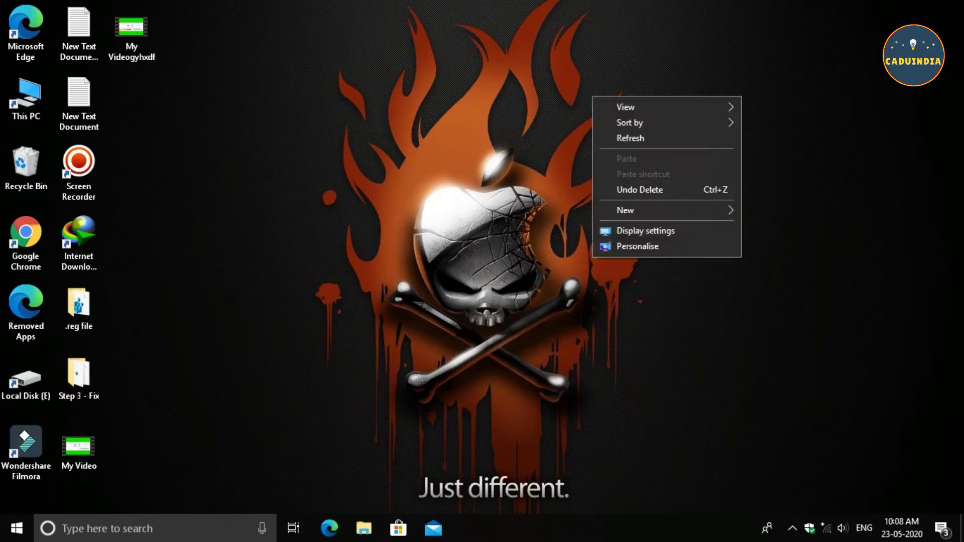
click(620, 138)
right_click(418, 73)
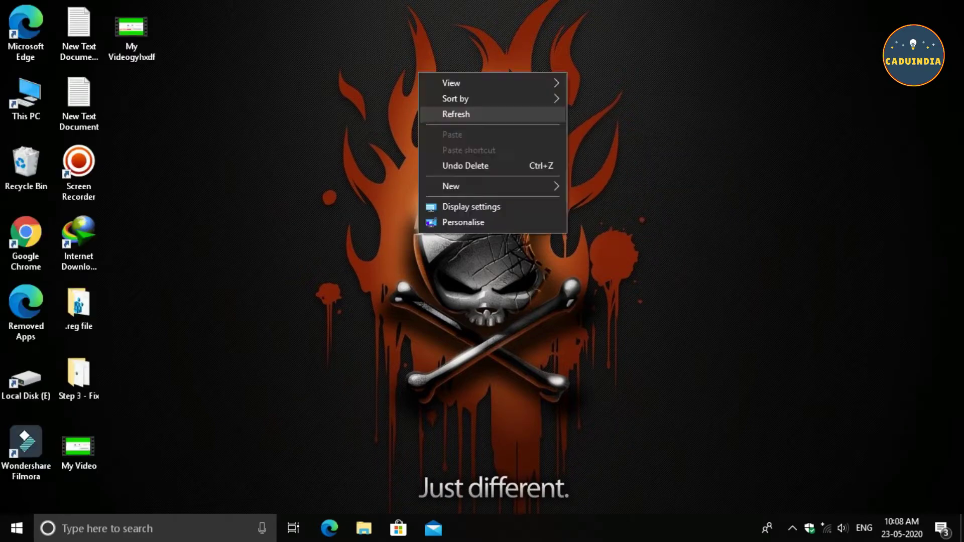
click(456, 114)
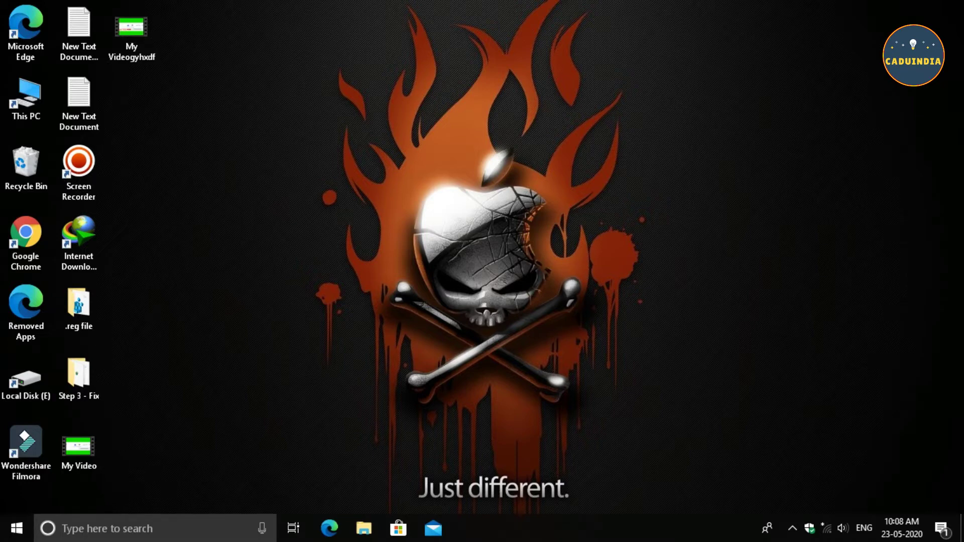
Open the Sound settings under Control Panel's Hardware and Sound category and show the recording devices
key(super)
text(comtro;)
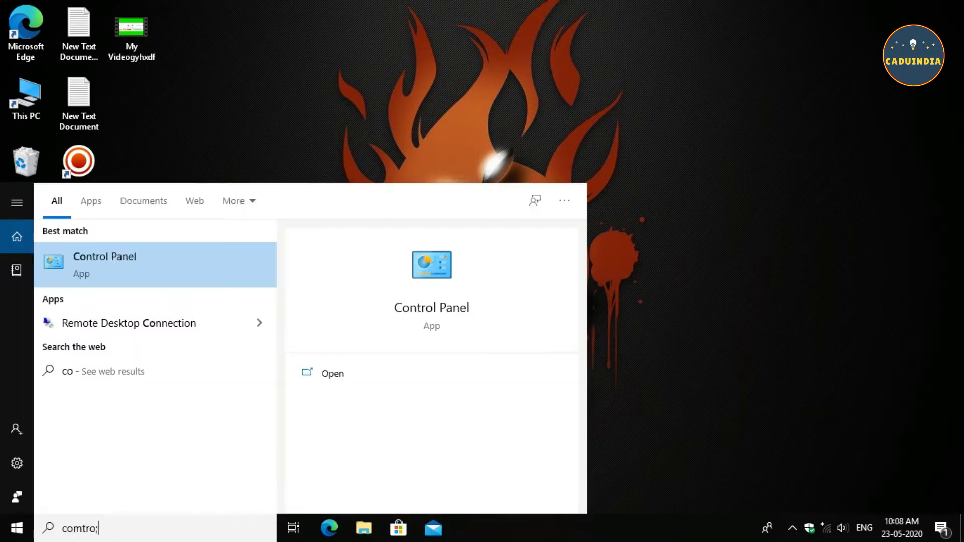
key(Return)
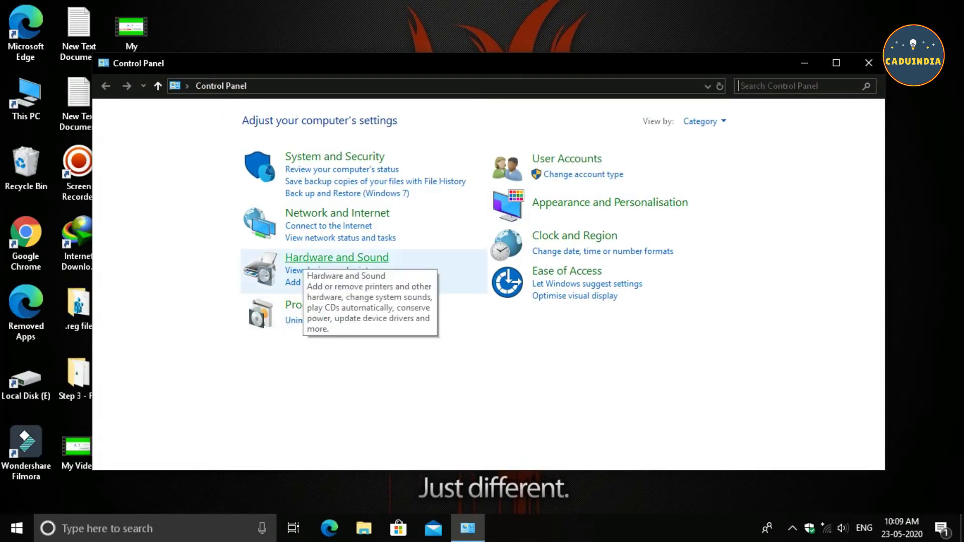
click(306, 258)
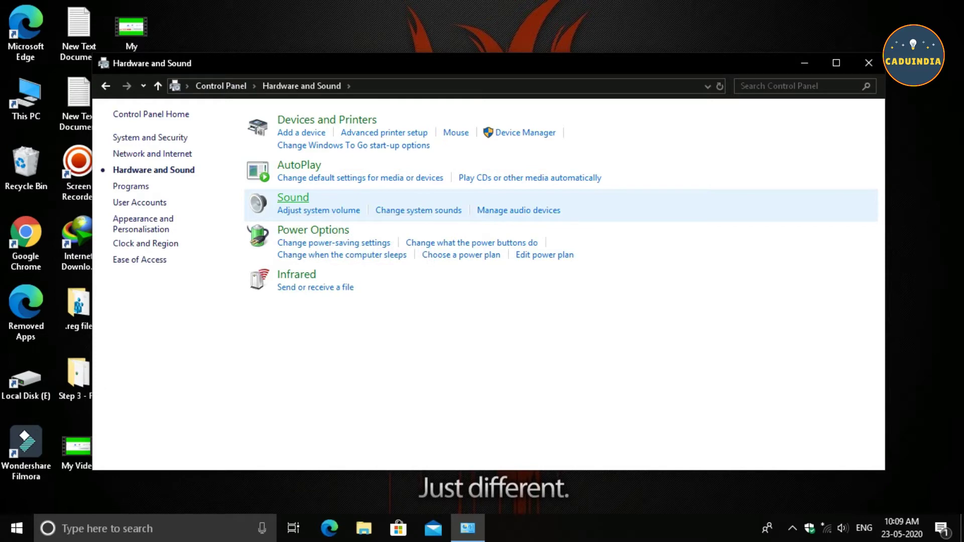
click(293, 198)
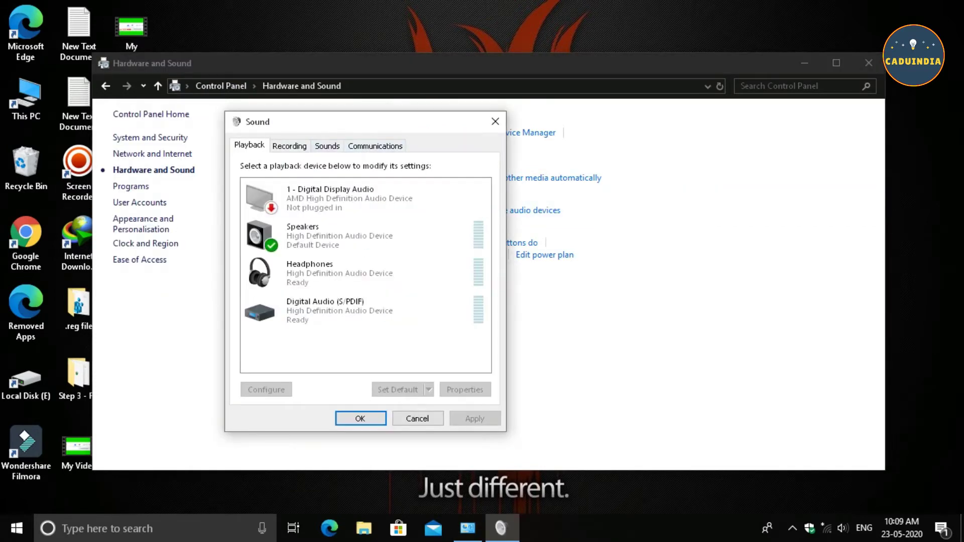
click(289, 146)
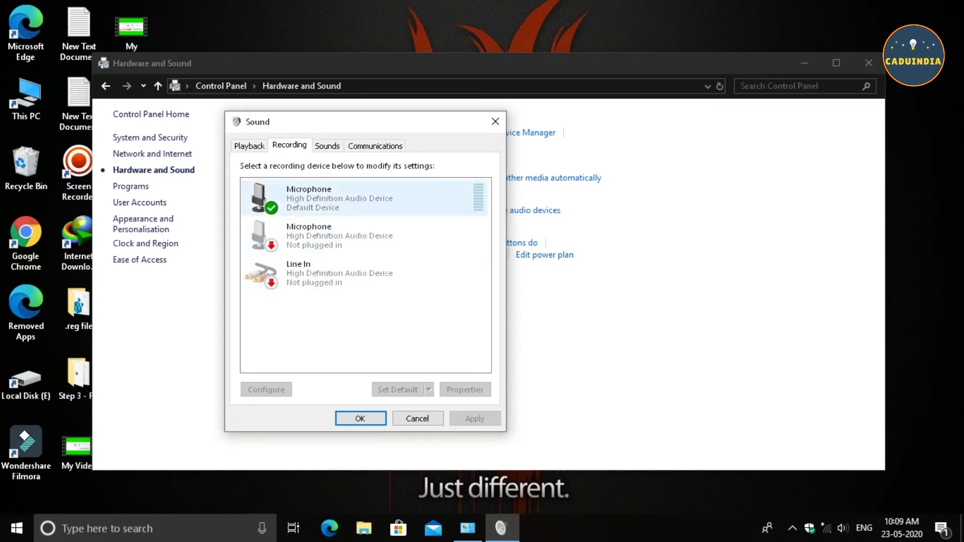
Open the properties of the default microphone and view its Listen settings
right_click(325, 205)
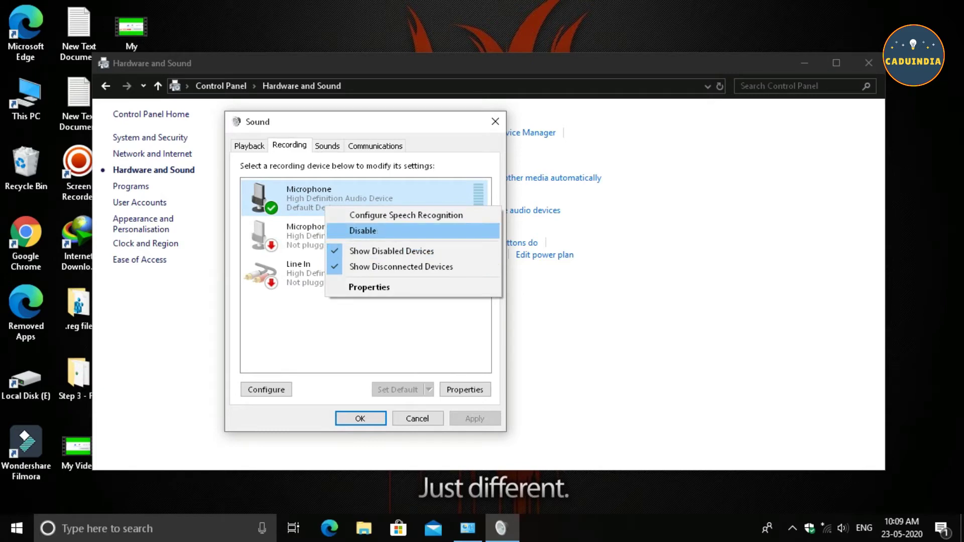
click(371, 191)
right_click(371, 191)
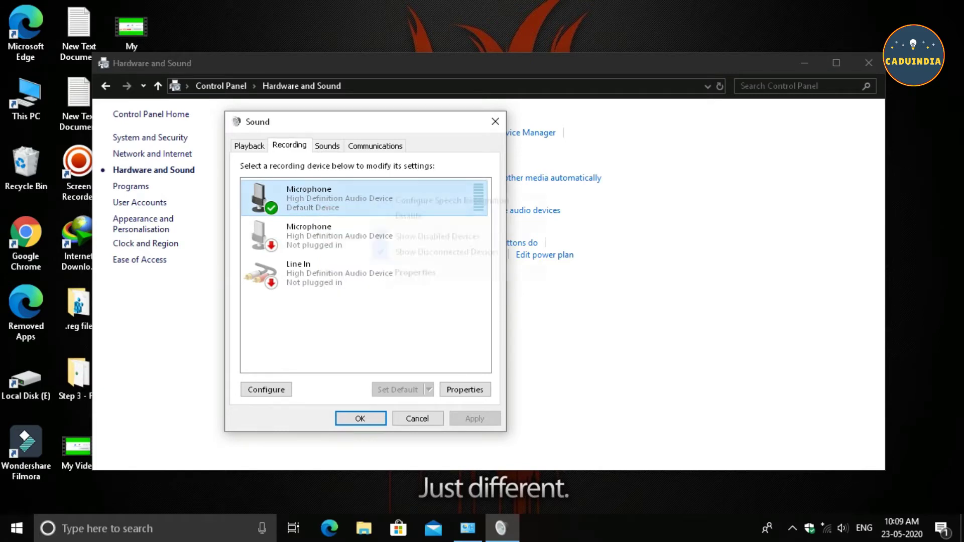
right_click(329, 196)
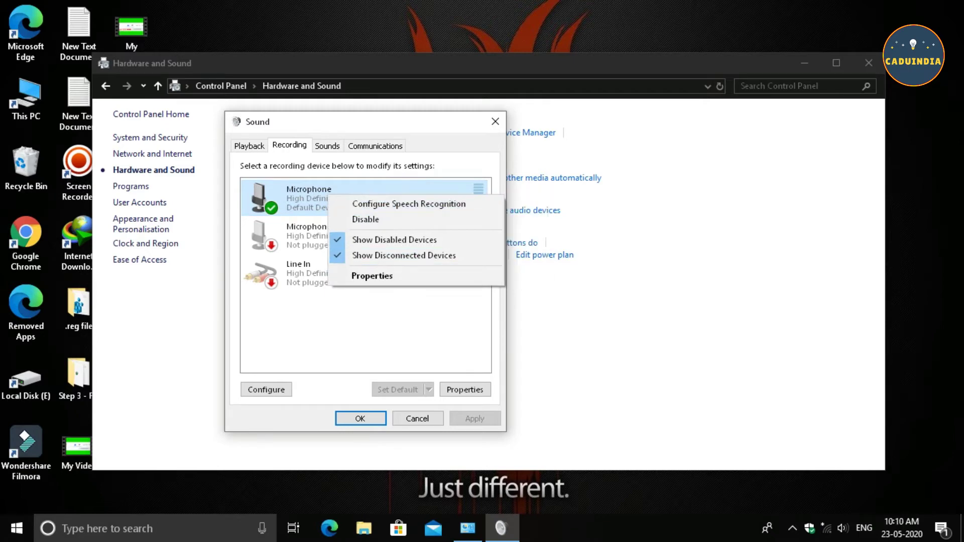
click(372, 275)
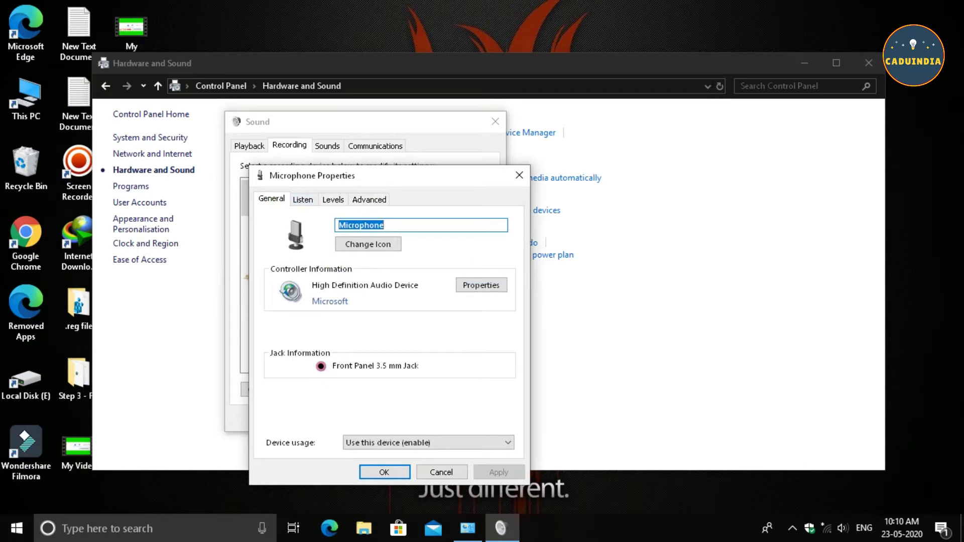
click(303, 199)
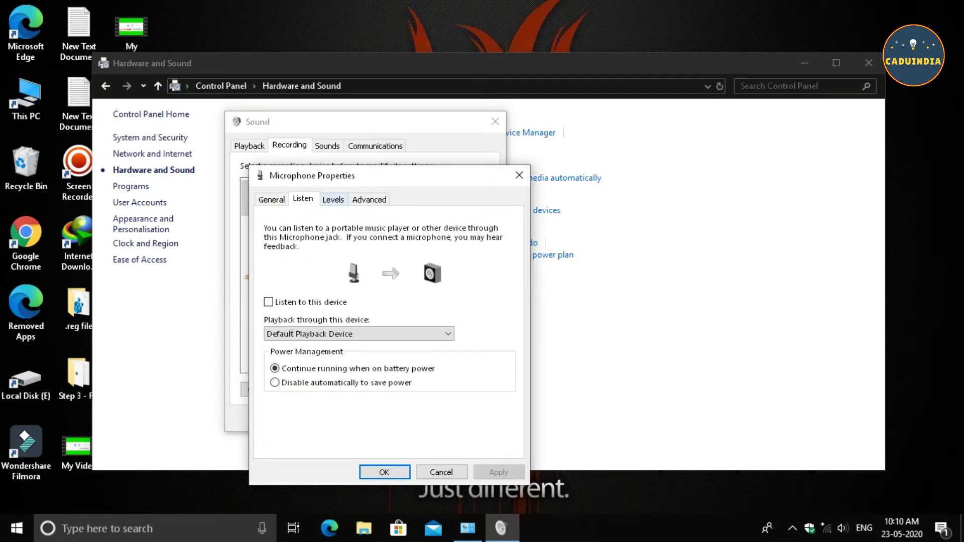
Try raising and lowering the microphone's volume in its Levels settings
key(ctrl+Tab)
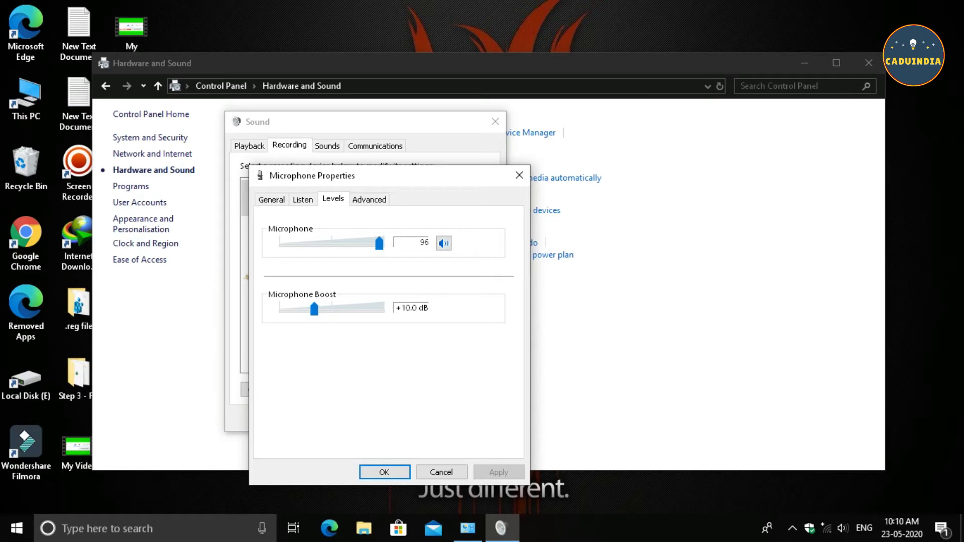
key(Left)
key(Right)
key(Right)
key(Left)
key(Right)
key(Left)
click(356, 243)
key(Page_Up)
key(Page_Down)
Examine the default format choices in the microphone's Advanced settings, keeping 2 channel, 16 bit, 44100 Hz (CD Quality)
key(ctrl+Tab)
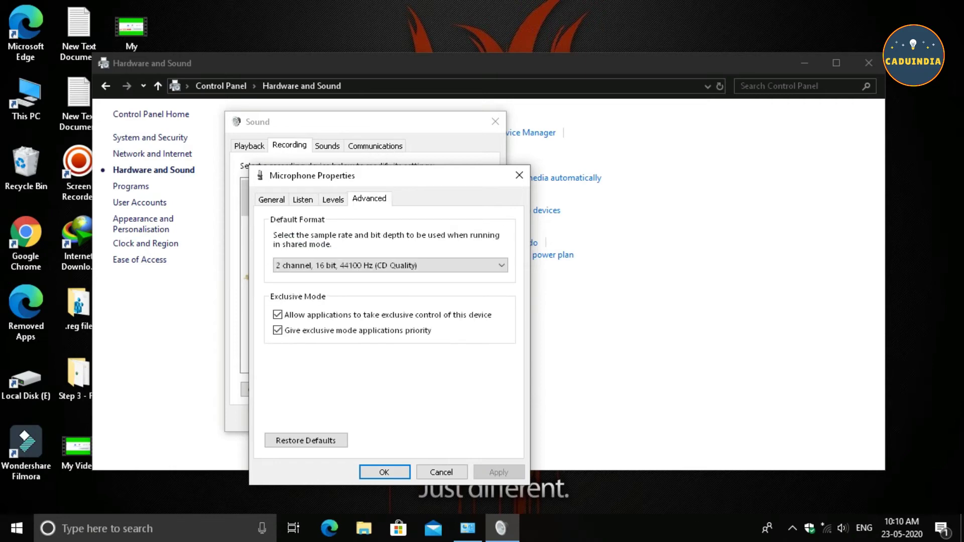
drag(367, 175, 389, 140)
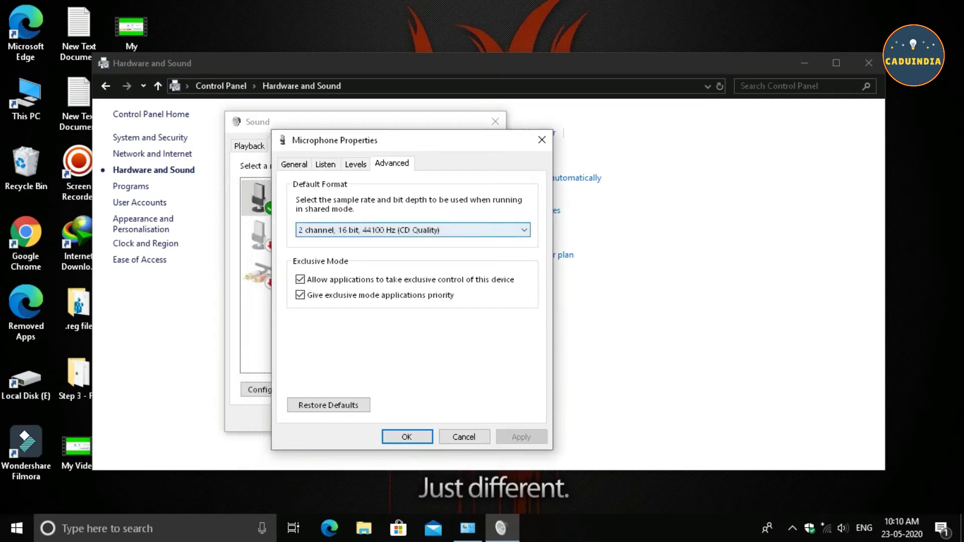
click(413, 230)
key(Down)
key(Down)
key(Down)
key(Down)
key(Down)
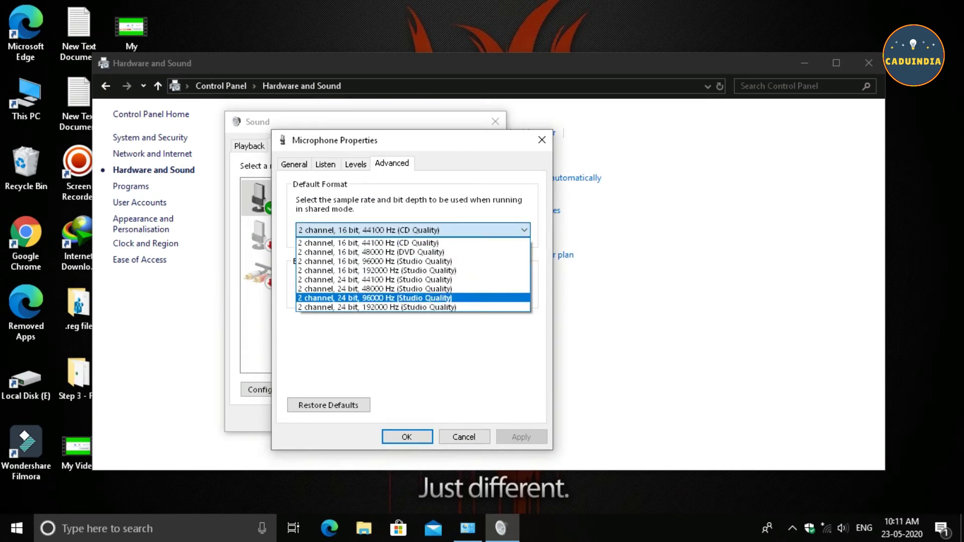
key(Up)
key(Up)
key(Up)
key(Up)
key(Up)
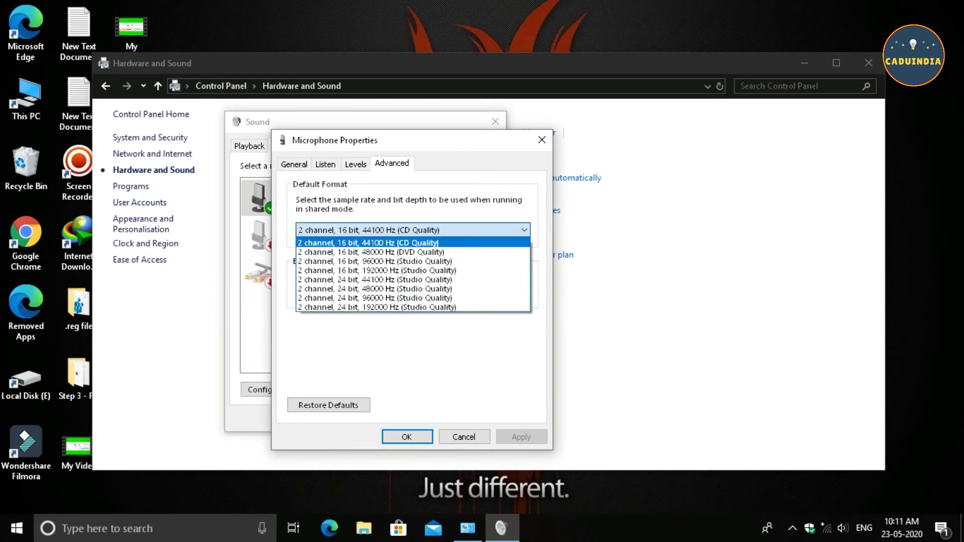
key(Return)
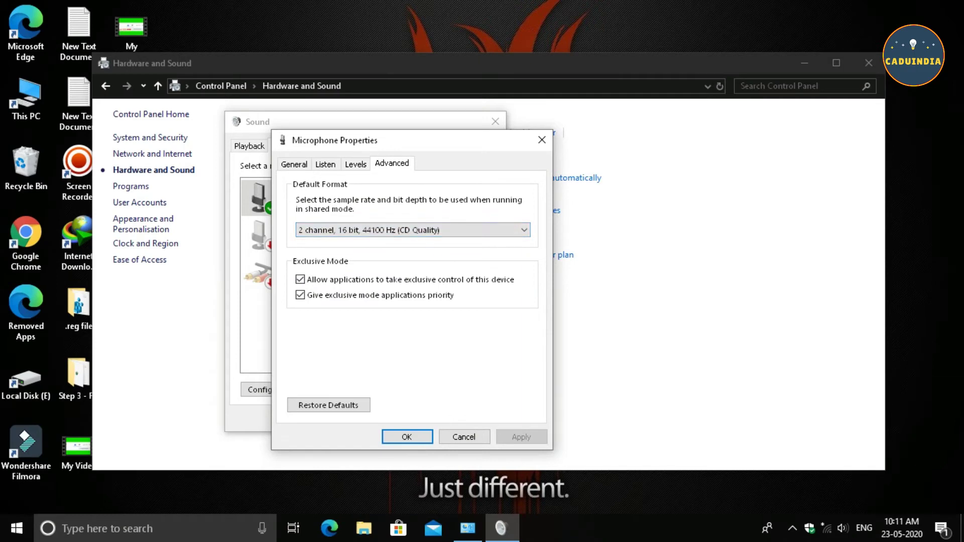
Review the microphone's sample rate and bit depth options again, keeping the 44100 Hz CD Quality format, and close the properties and Sound dialogs without saving
drag(412, 140, 398, 140)
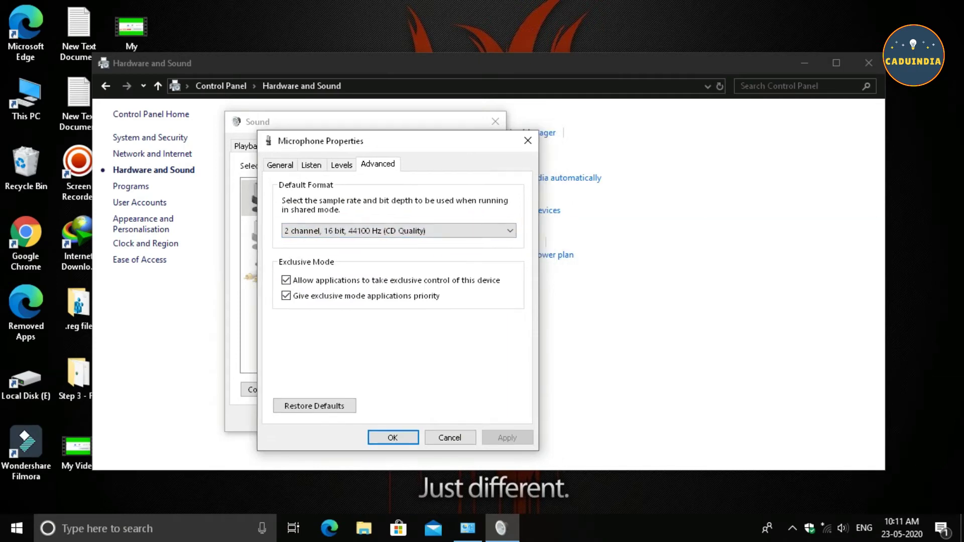
key(alt+Down)
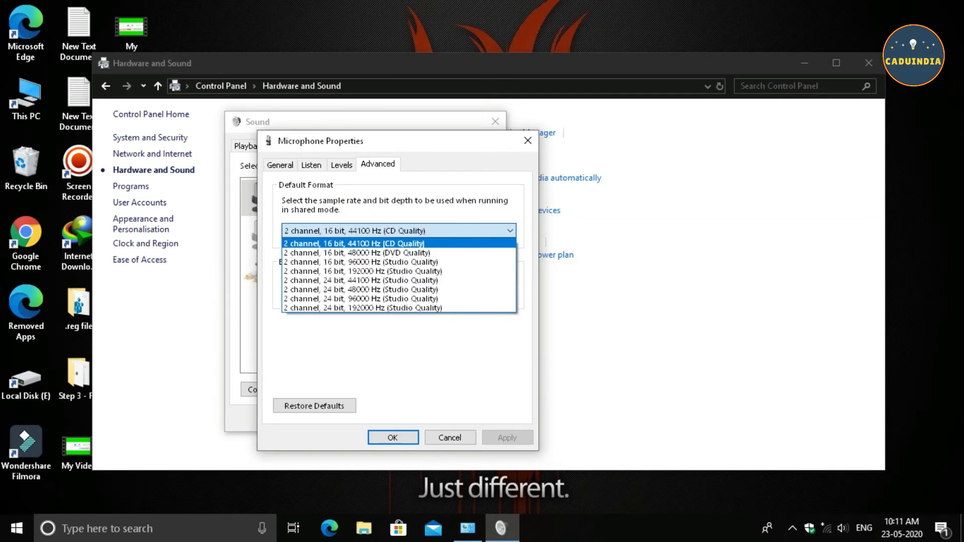
key(Down)
key(Down)
key(Down)
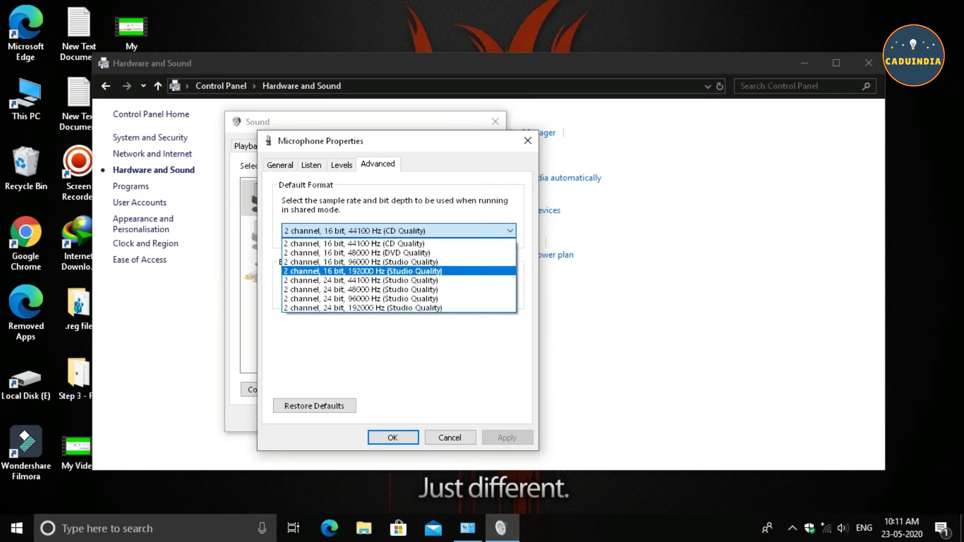
key(Up)
key(Down)
key(Down)
key(Down)
key(Up)
key(Up)
key(Up)
key(Up)
key(Down)
key(Down)
key(Up)
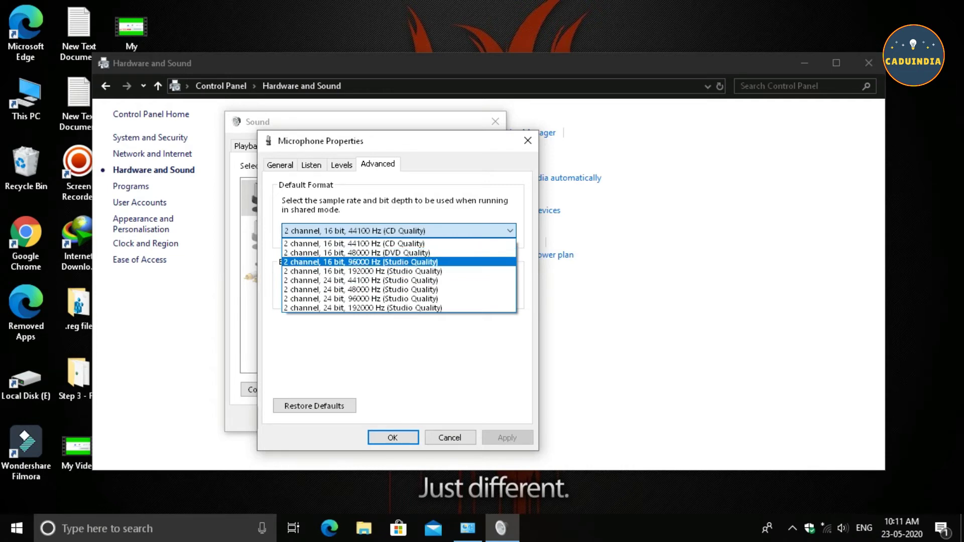
key(Up)
key(Up)
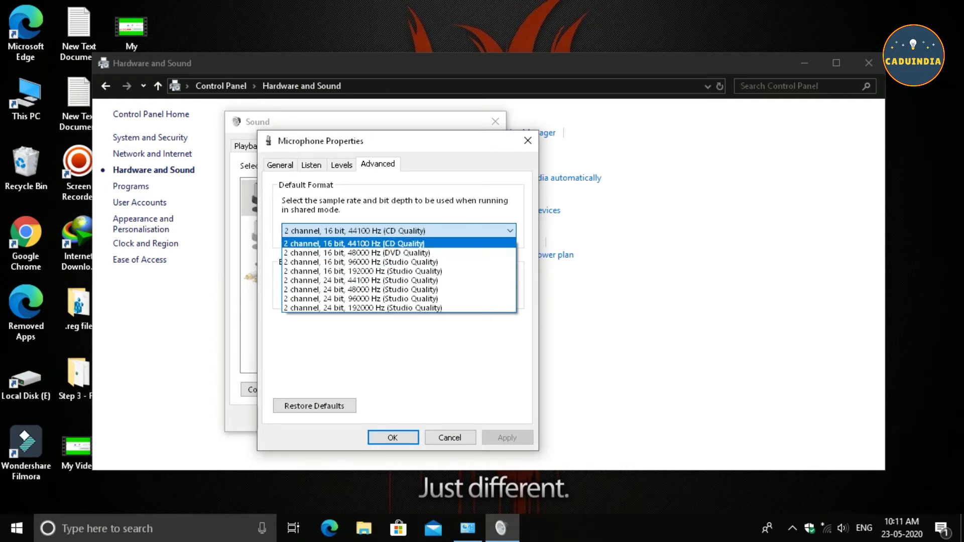
key(Return)
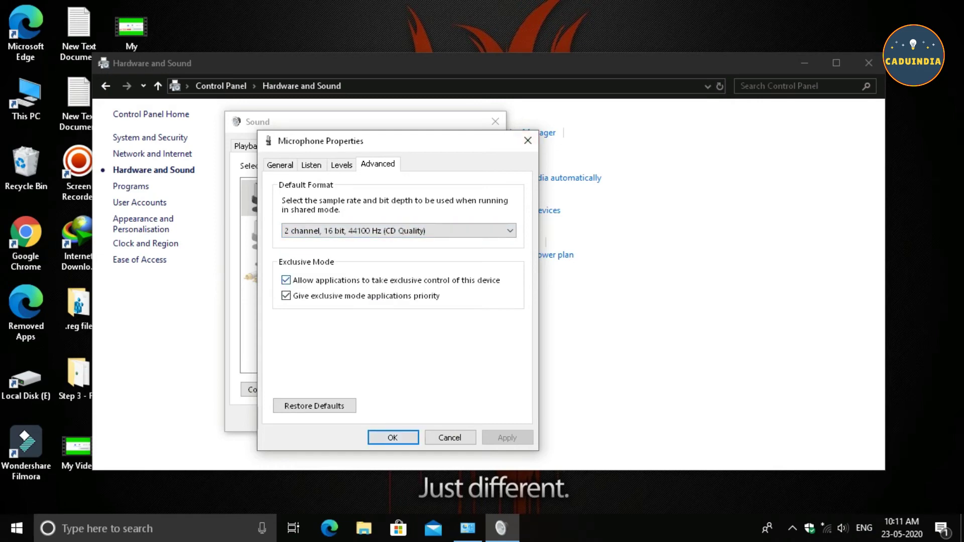
click(450, 438)
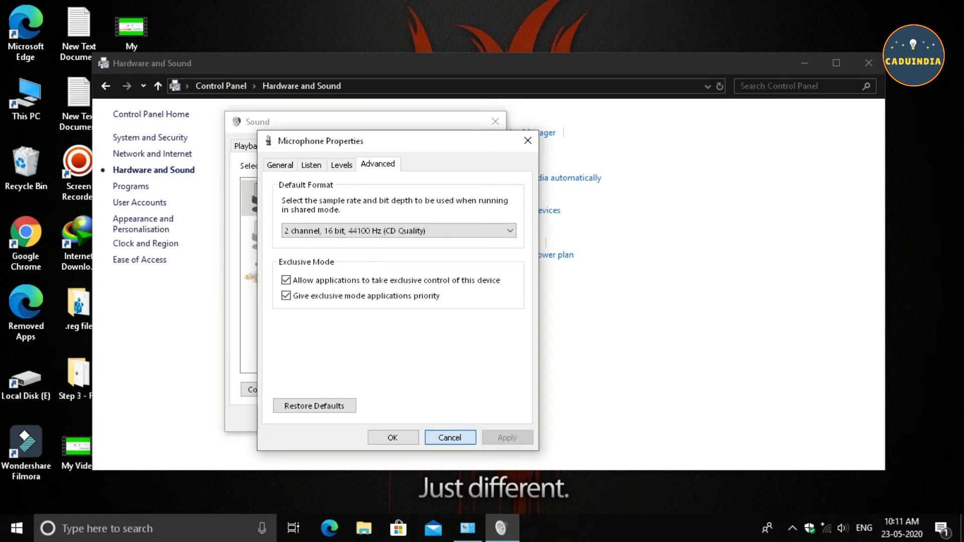
click(496, 121)
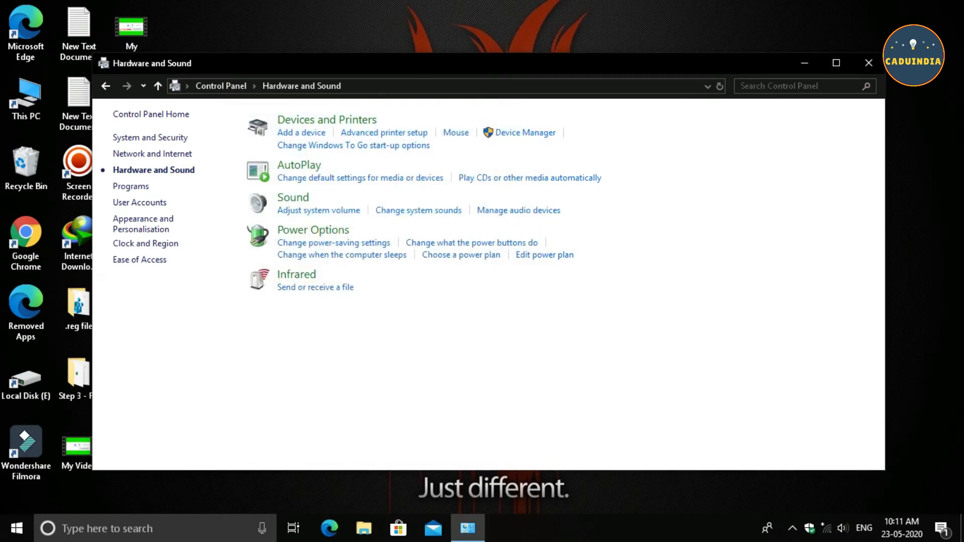
drag(403, 69, 419, 66)
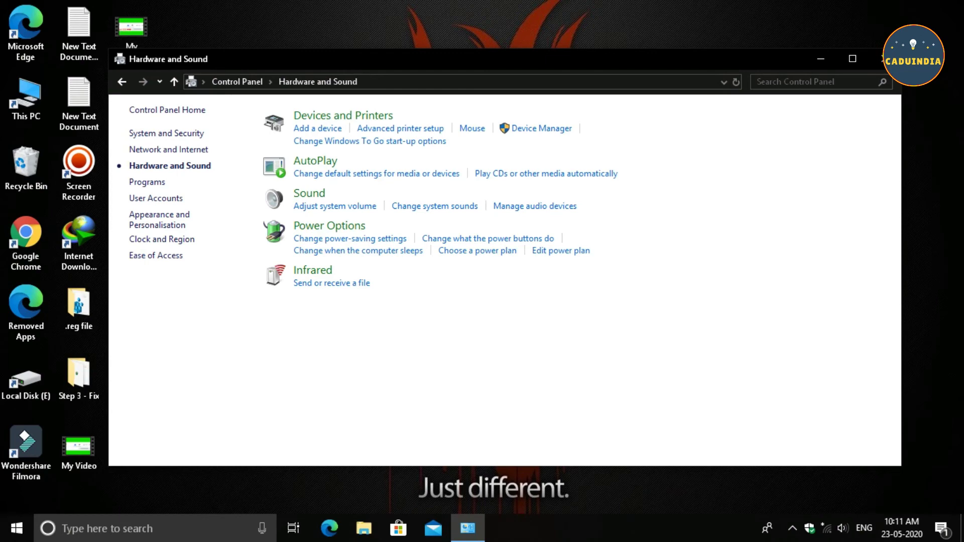
drag(505, 58, 491, 57)
right_click(433, 2)
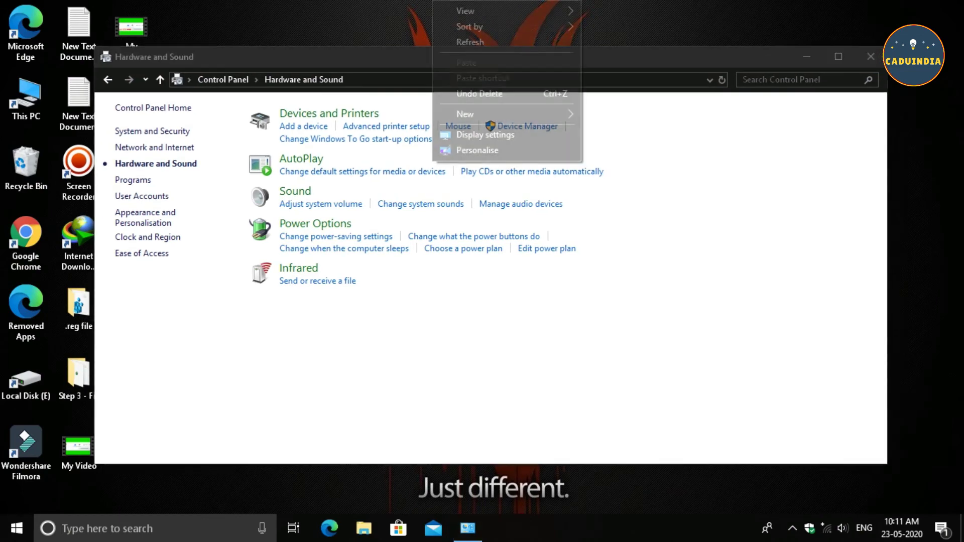
click(455, 40)
key(alt+Tab)
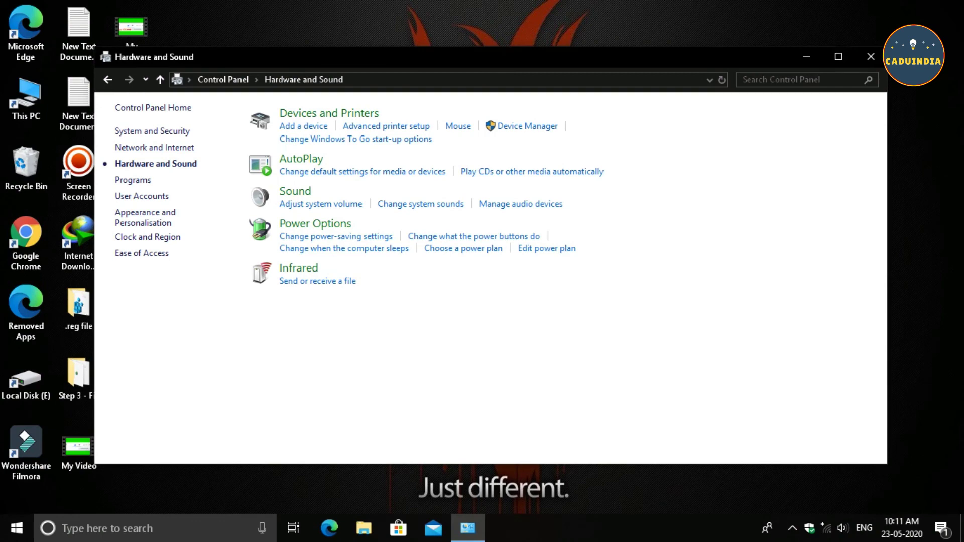
right_click(494, 5)
click(531, 46)
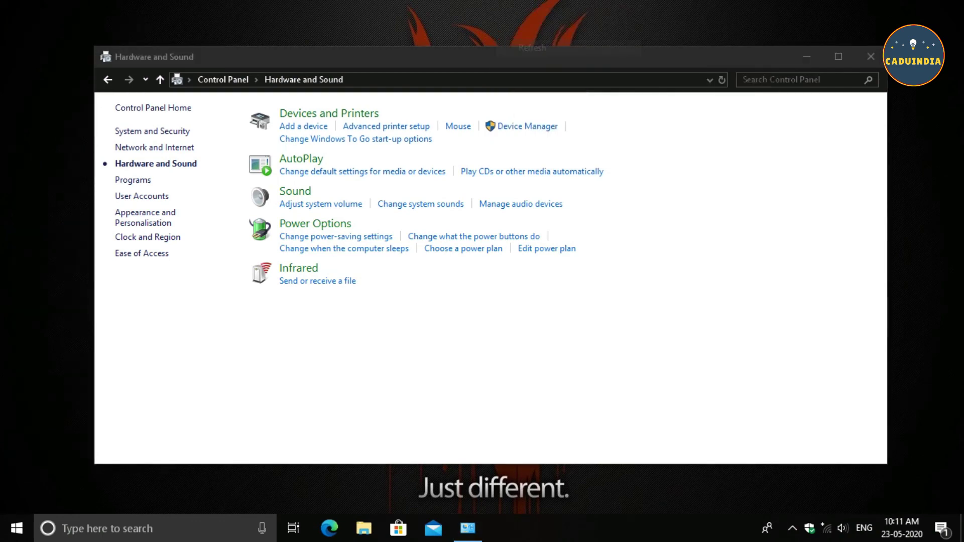
drag(482, 53, 490, 53)
right_click(543, 1)
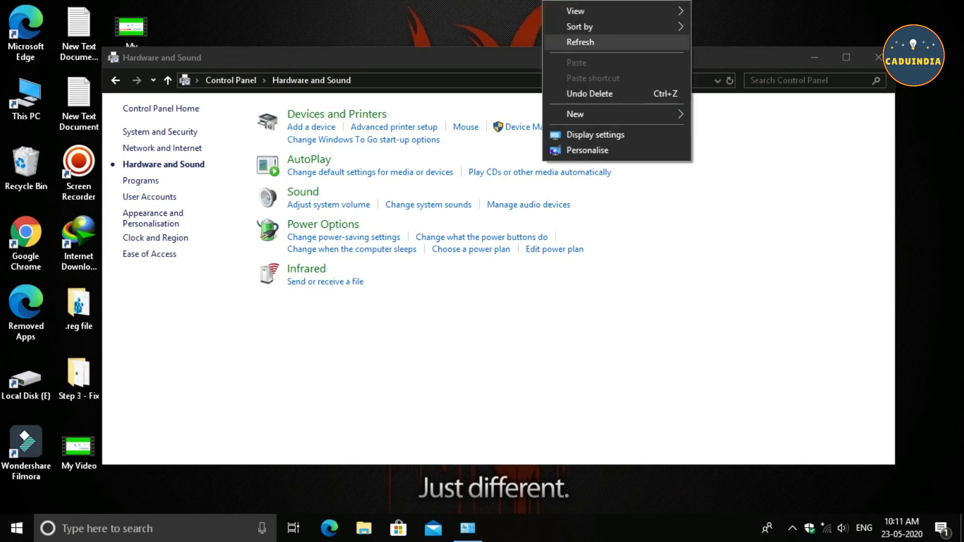
click(580, 42)
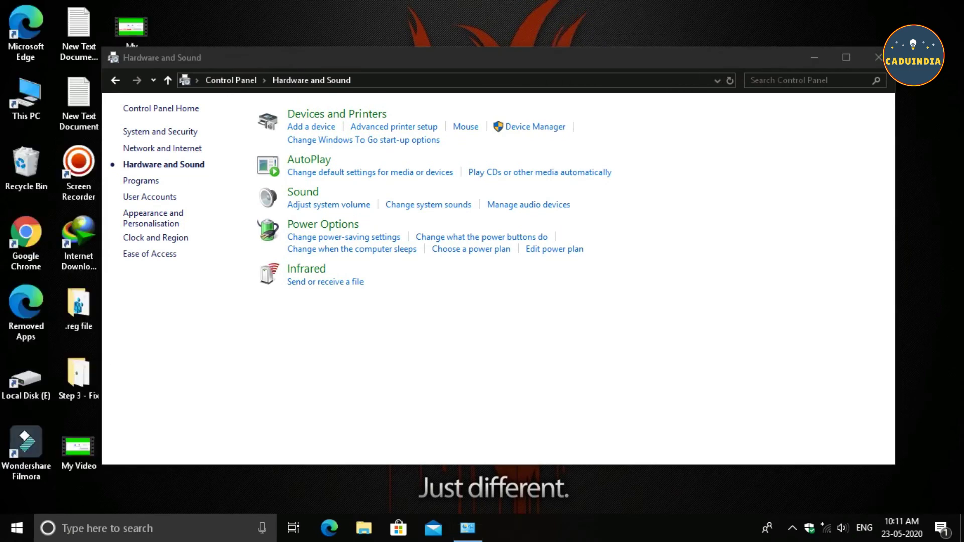
right_click(652, 2)
click(693, 41)
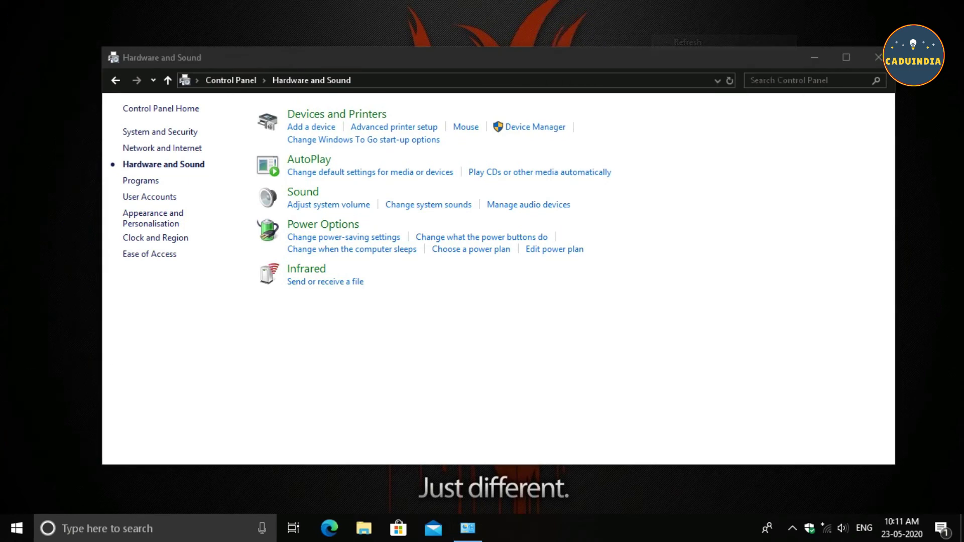
drag(599, 60, 580, 61)
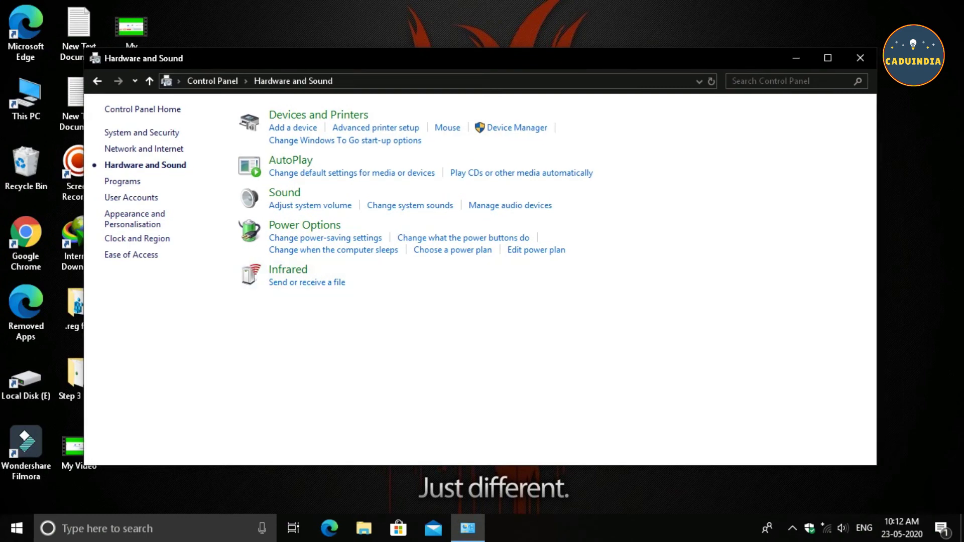
right_click(920, 177)
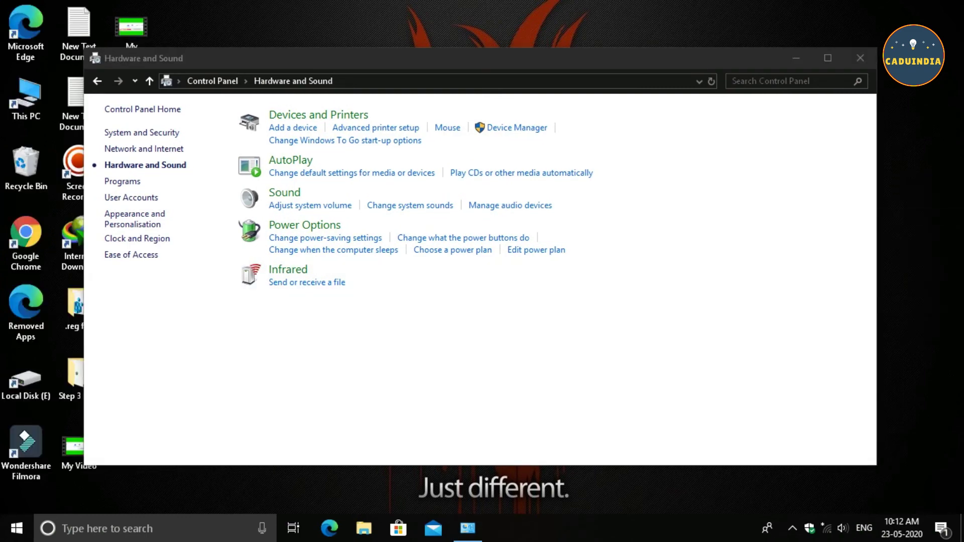